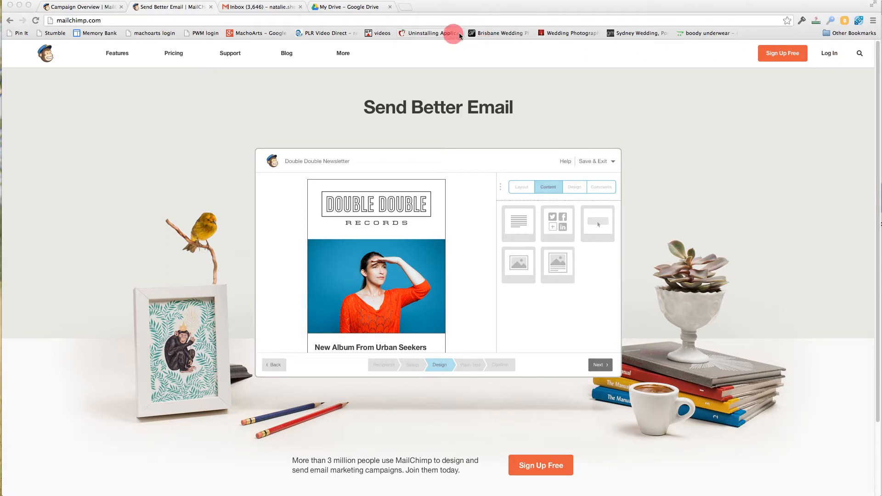
Log in to the MailChimp account with the prefilled credentials and open the campaigns list.
left_click(831, 57)
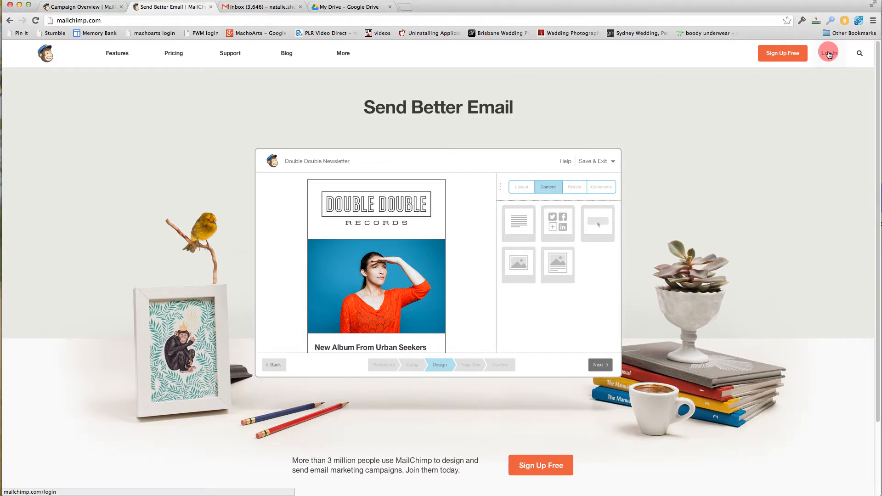
left_click(830, 55)
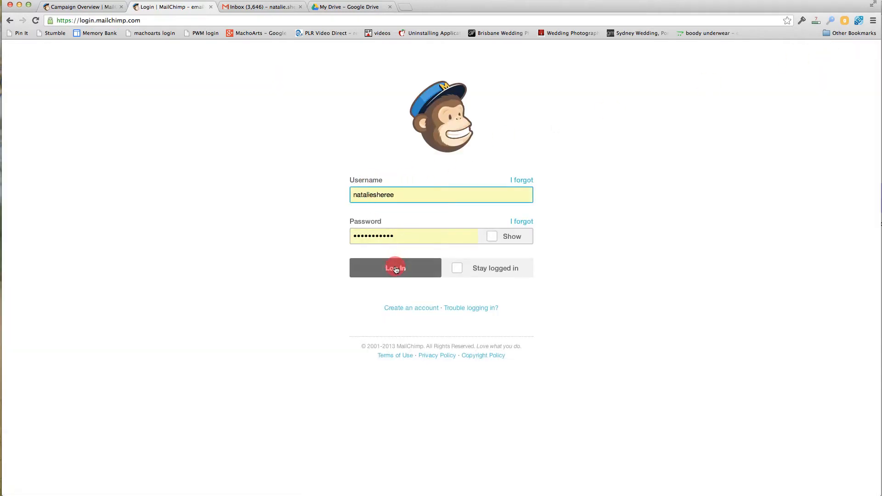
left_click(395, 269)
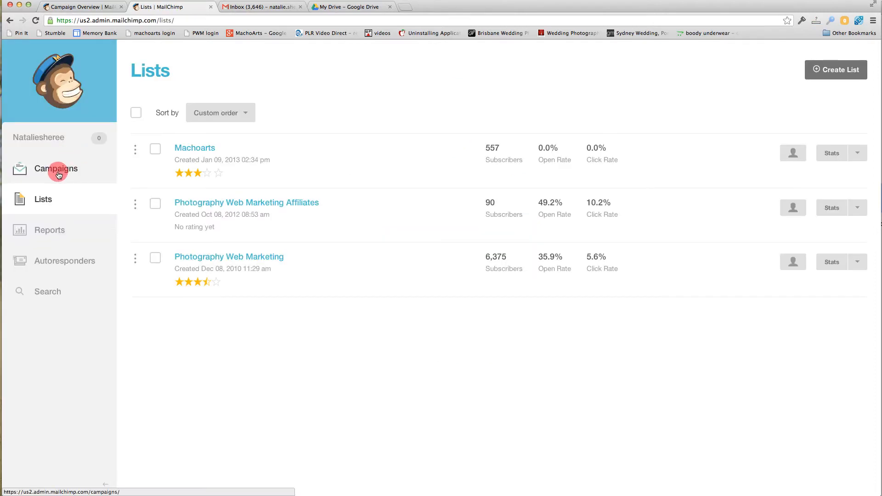
left_click(59, 175)
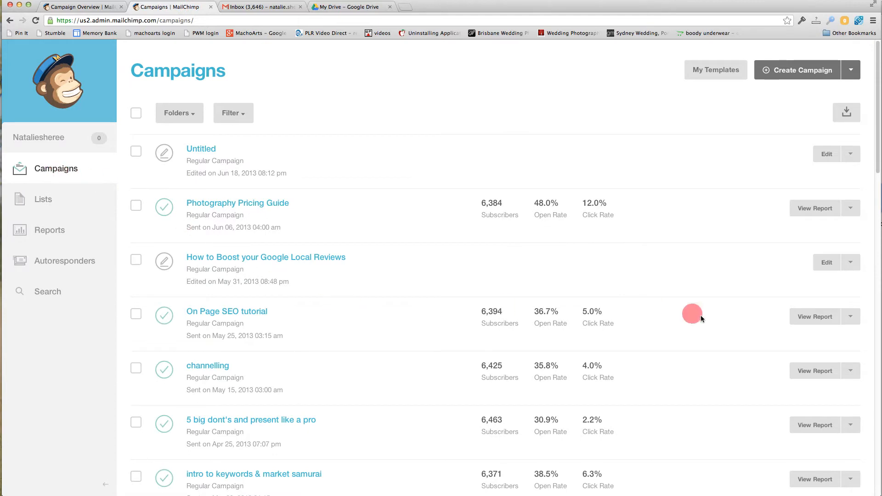
Replicate the "On Page SEO tutorial" campaign and open the recipients settings of the copy.
left_click(855, 318)
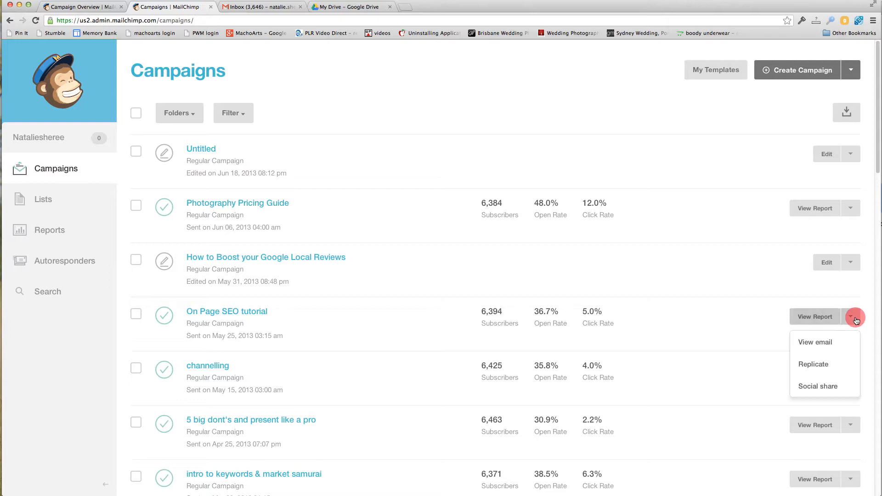
left_click(826, 368)
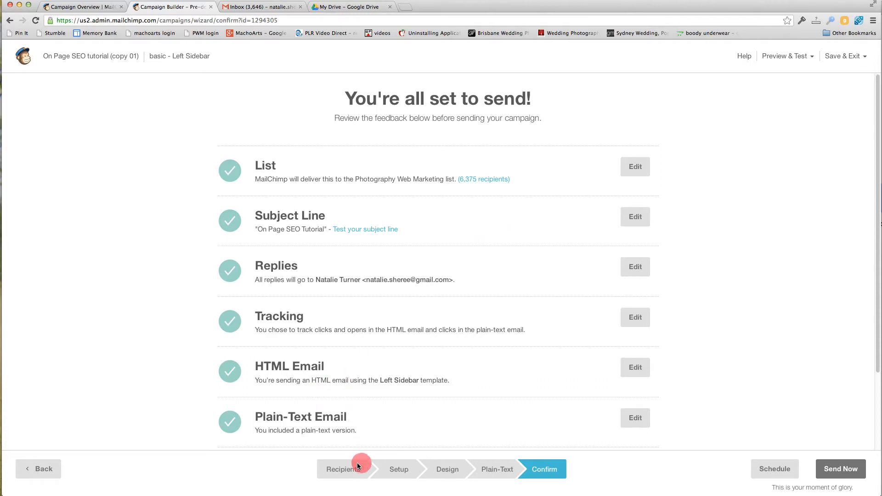
left_click(344, 471)
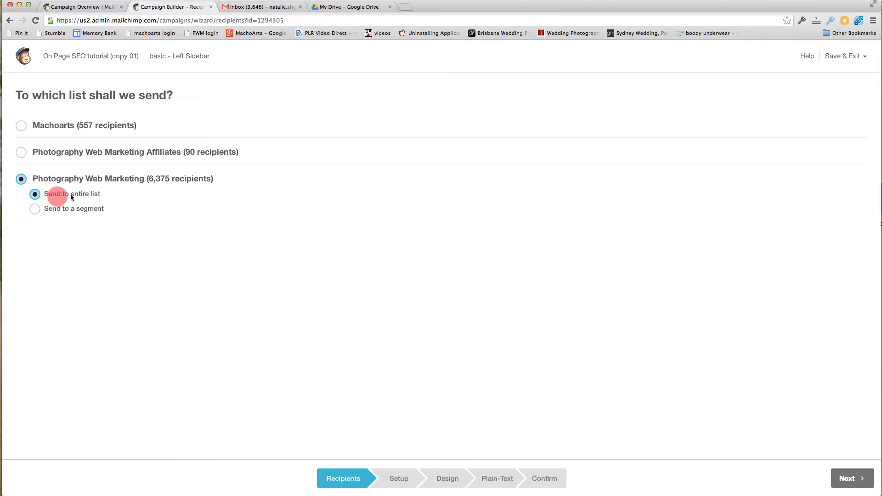
In the campaign setup, name the campaign "Test results" and put the *|FNAME|* merge tag before "On Page SEO Tutorial" in the email subject.
left_click(395, 478)
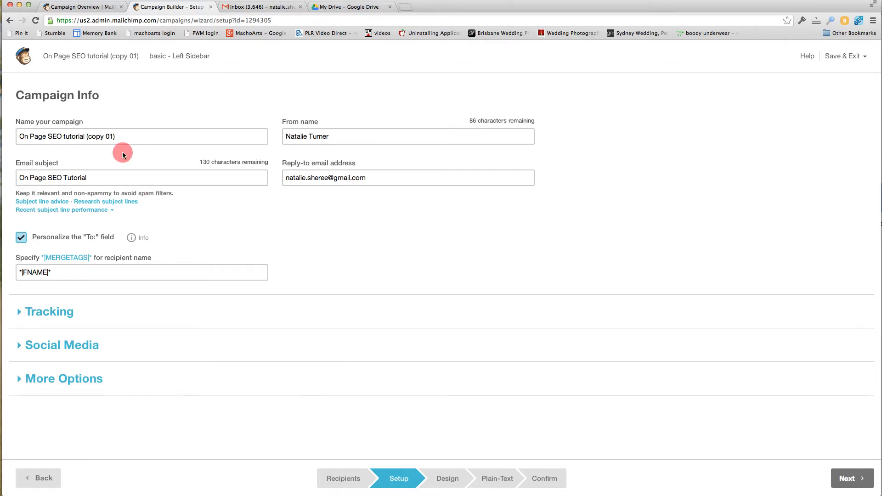
left_click_drag(140, 136, 6, 125)
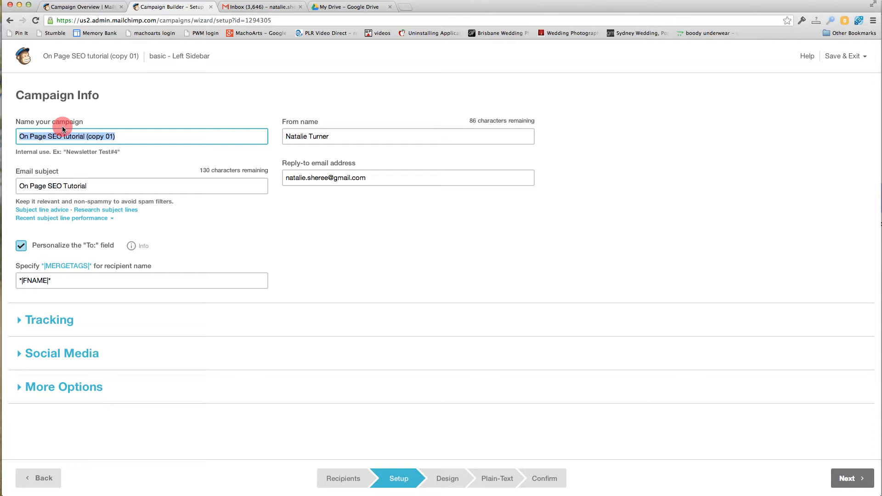
type("TEs")
type("est results")
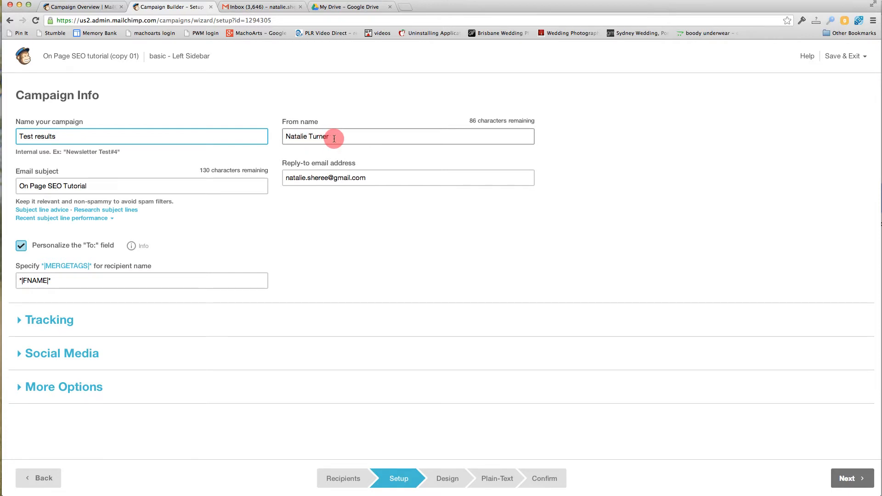
left_click_drag(134, 189, 16, 178)
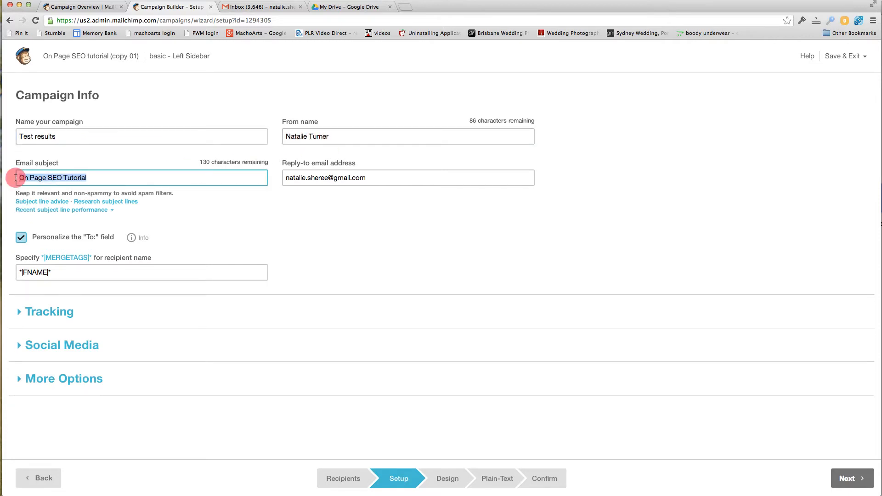
left_click(383, 179)
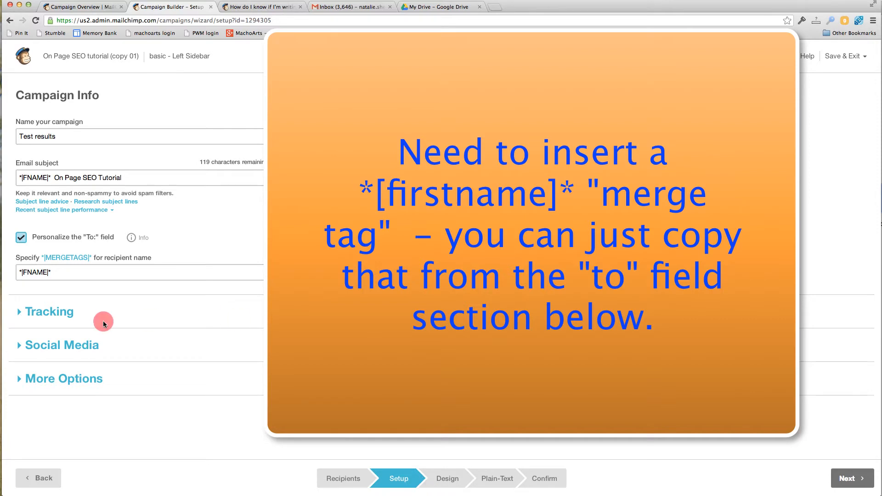
Review the campaign's tracking options, including the Google Analytics campaign title, plus its social media and additional options.
left_click(25, 316)
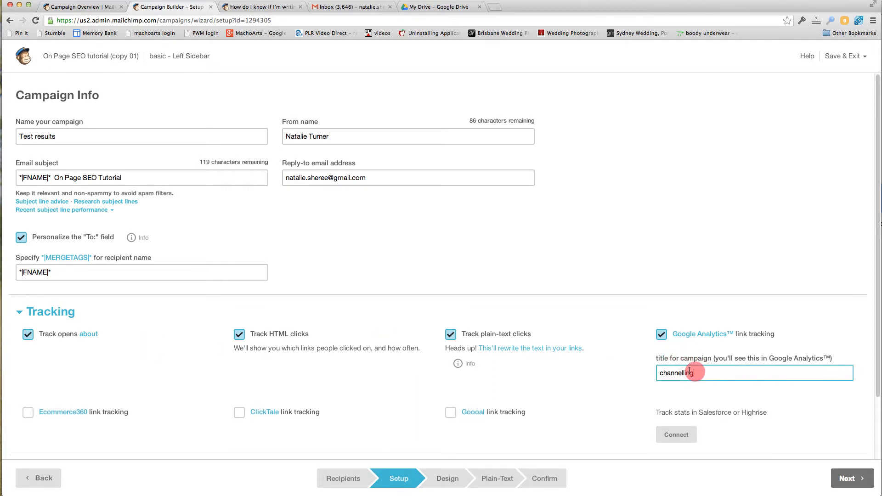
left_click_drag(701, 371, 642, 371)
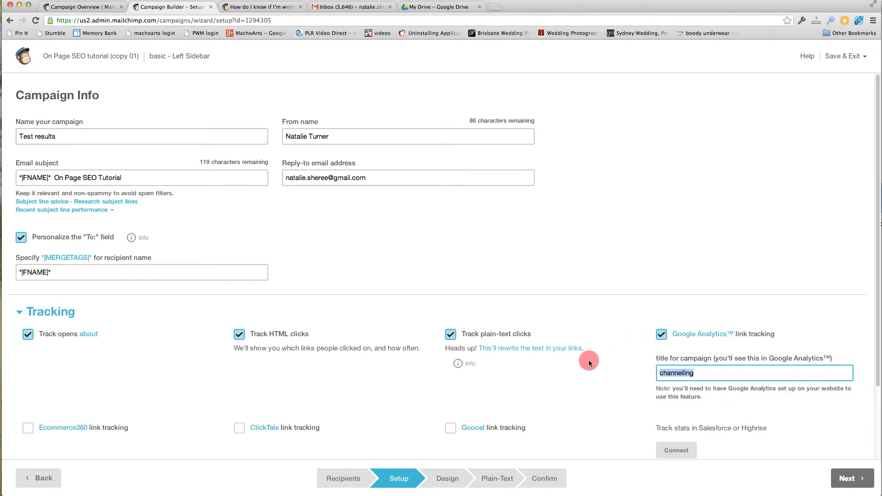
scroll(588, 360, "down", 2)
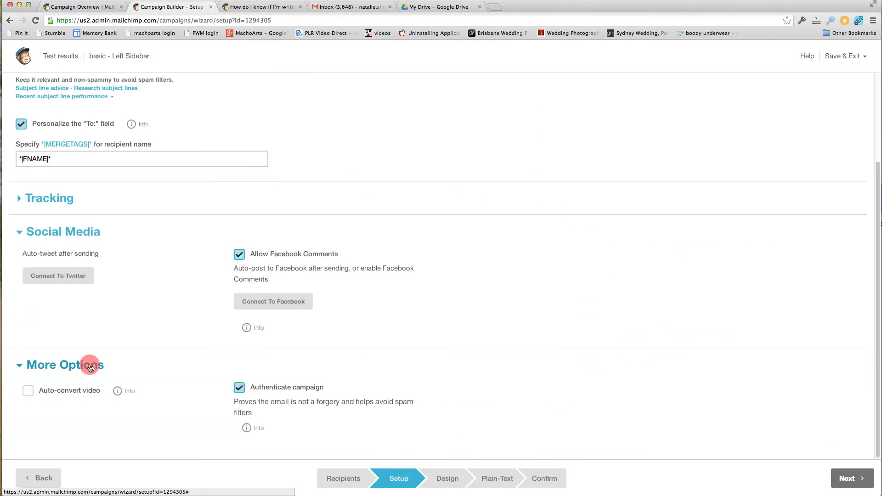
left_click(90, 366)
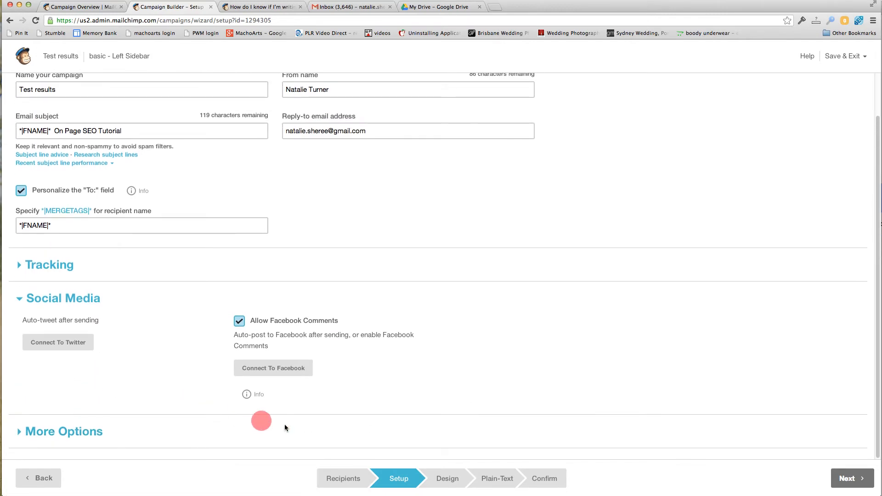
Go to the email design and open the main "On Page SEO Tutorial" text block for editing, reviewing its heading and body text.
left_click(449, 480)
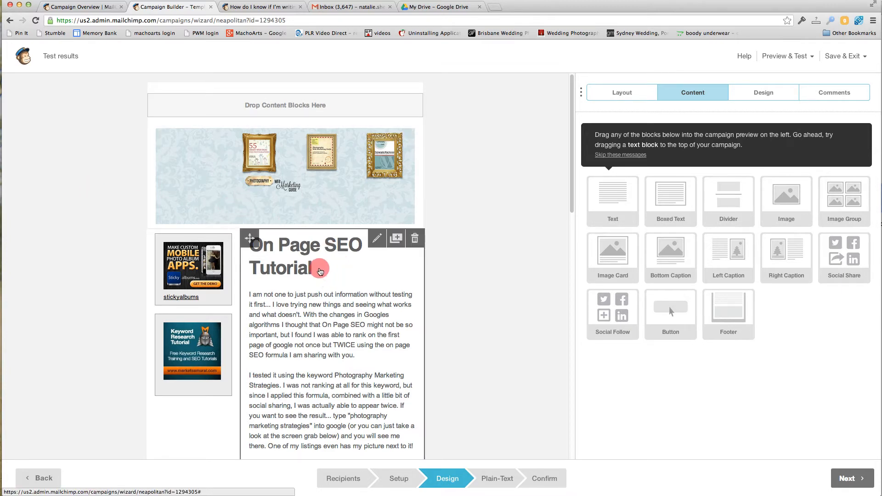
left_click(303, 256)
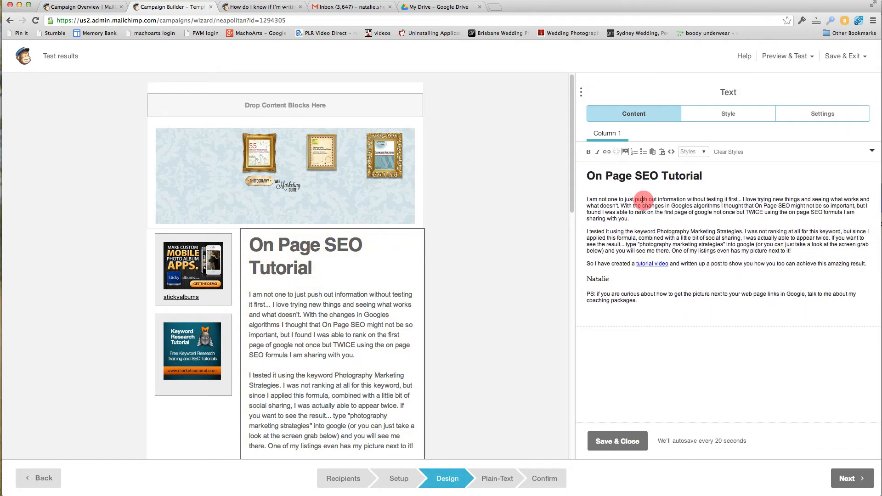
left_click_drag(697, 175, 590, 175)
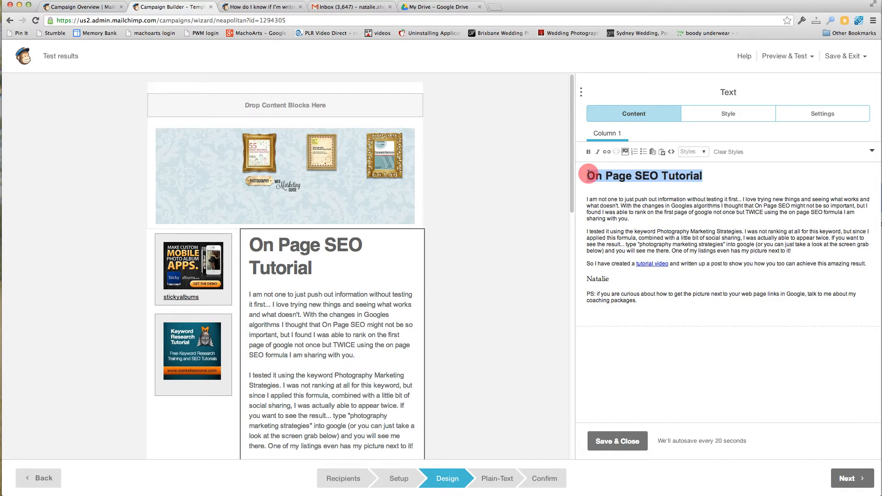
left_click(593, 199)
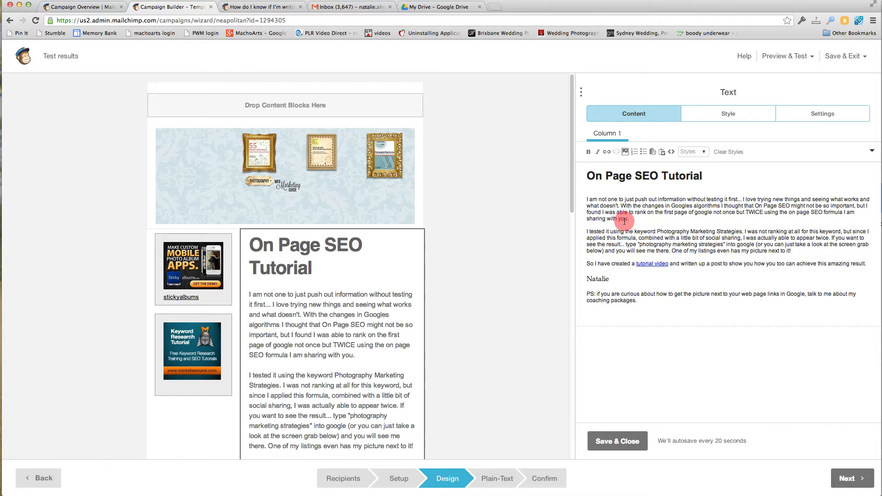
mouse_move(416, 277)
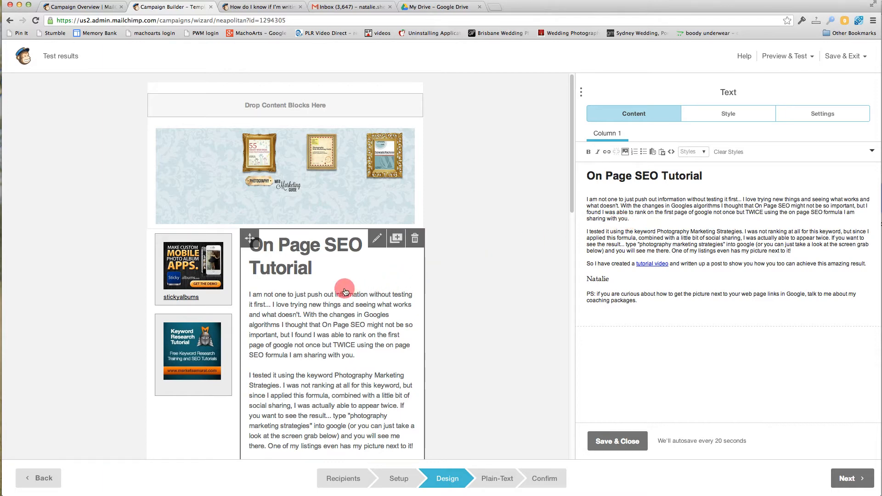
scroll(344, 291, "down", 5)
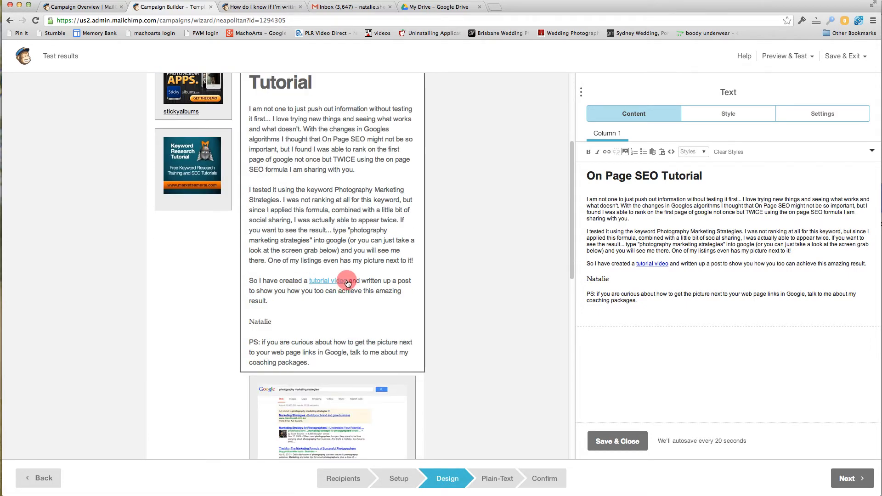
scroll(344, 290, "up", 1)
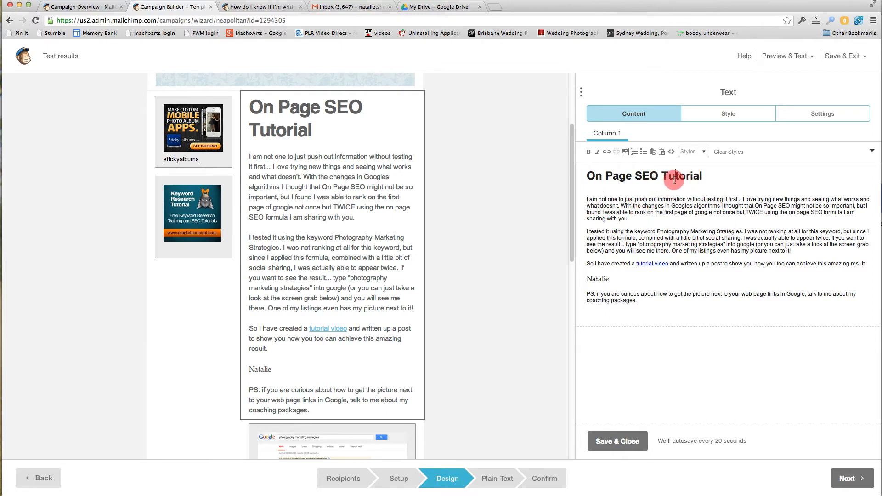
left_click_drag(709, 176, 589, 175)
left_click(609, 212)
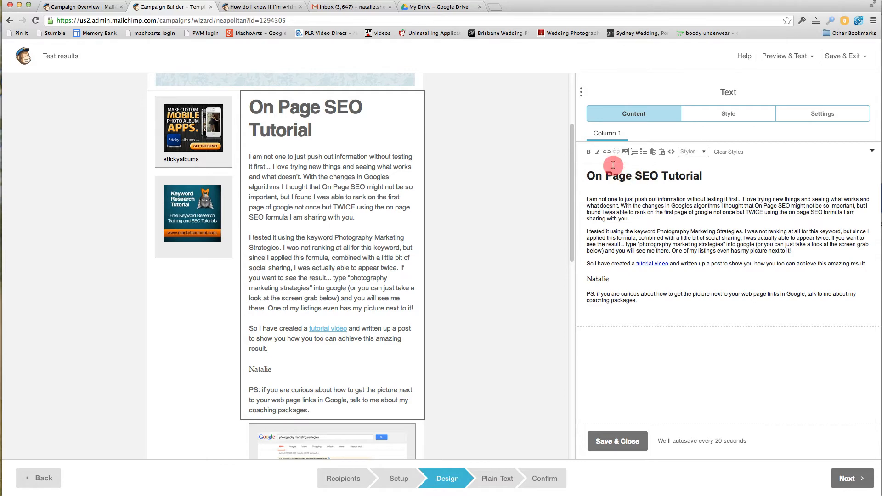
left_click_drag(670, 264, 637, 263)
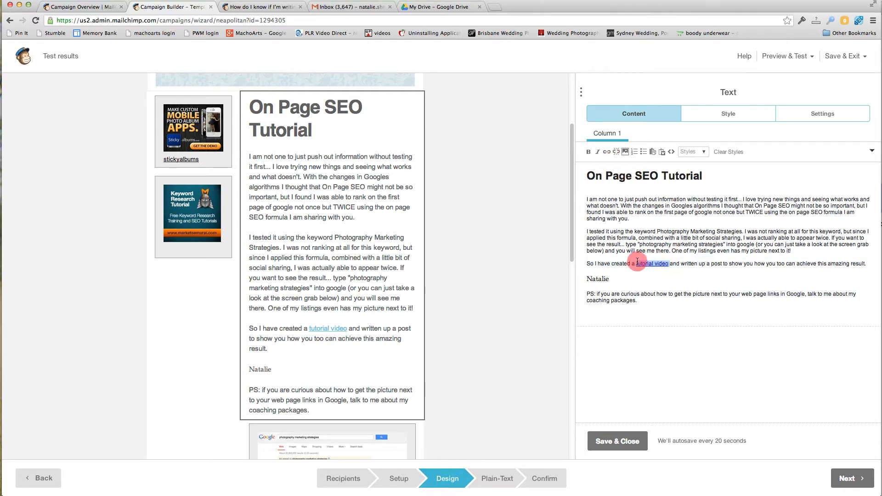
left_click(607, 152)
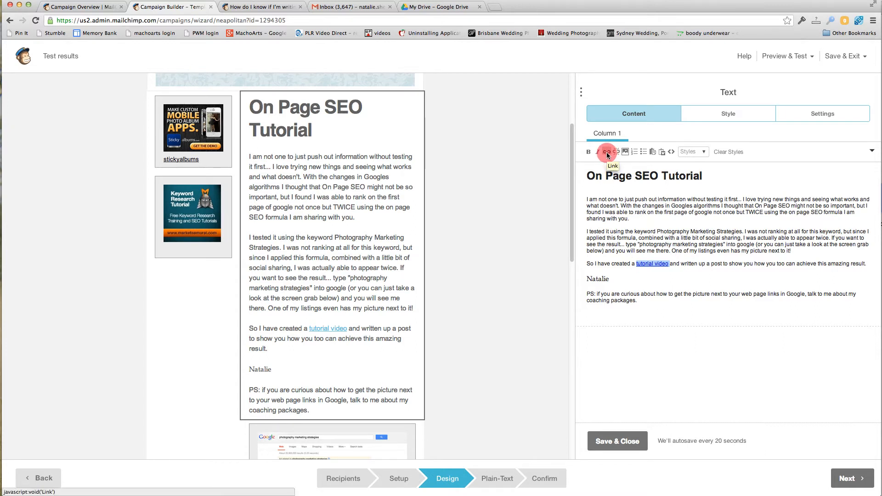
left_click(606, 154)
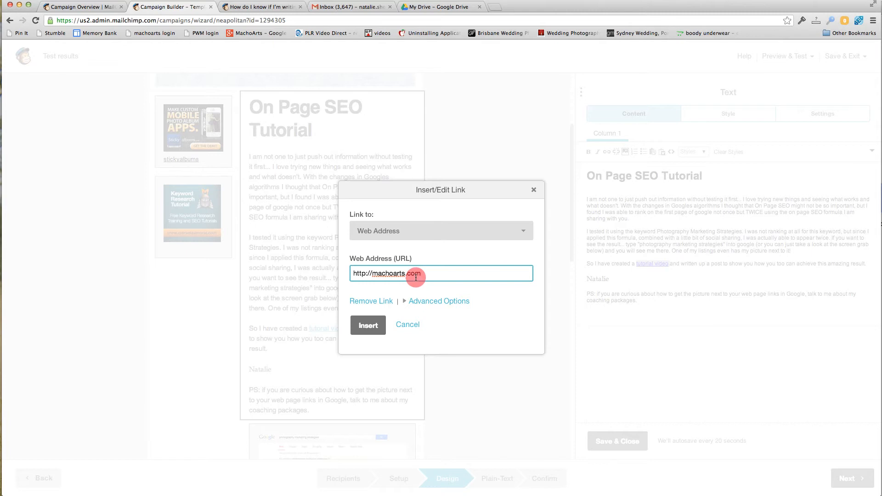
left_click(407, 325)
Open the image card holding the Google search results screenshot to view its content options.
scroll(499, 303, "up", 4)
scroll(499, 303, "down", 8)
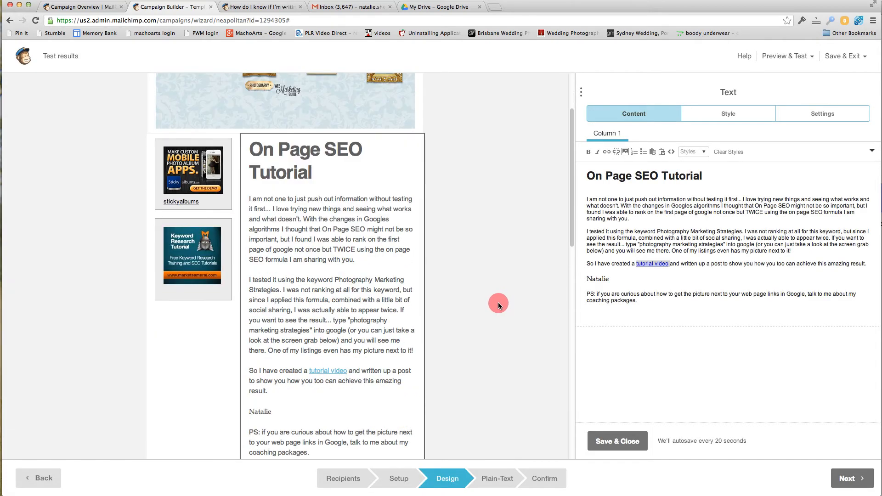
scroll(496, 301, "up", 1)
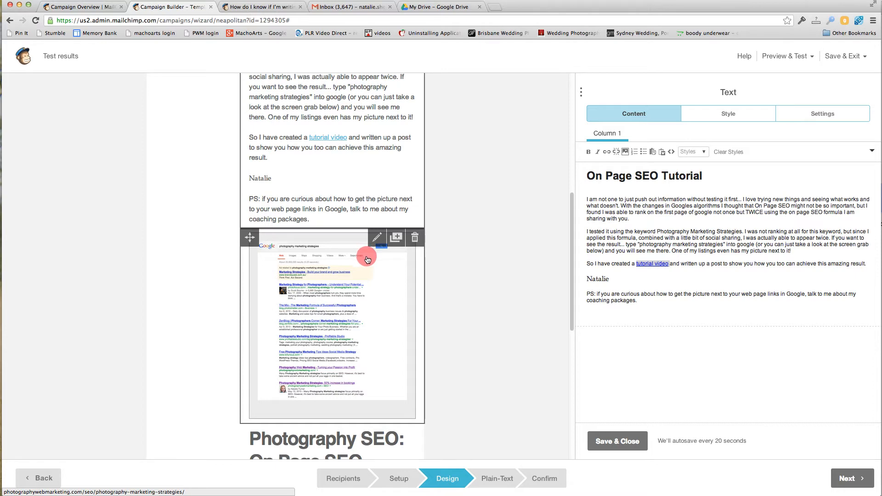
left_click(379, 238)
left_click(379, 238)
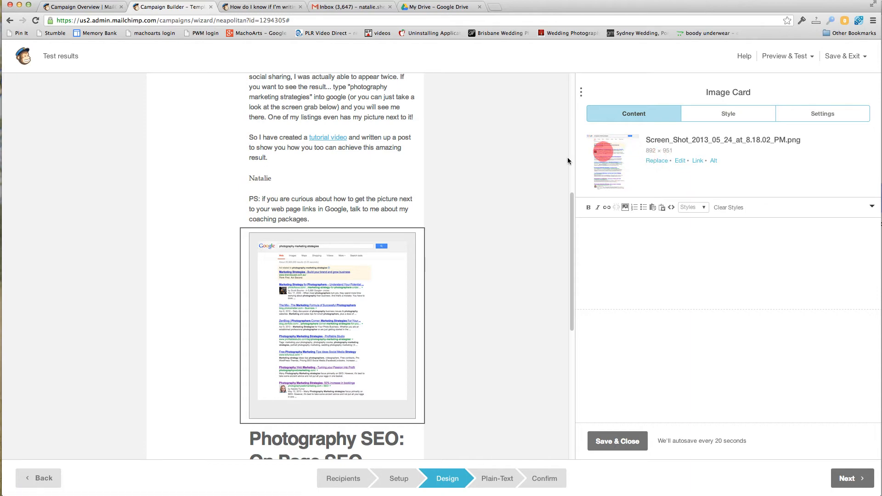
Open the "Photography SEO: On Page SEO Tutorial" text block and review its content down to the Read More link and the footer.
scroll(460, 216, "down", 5)
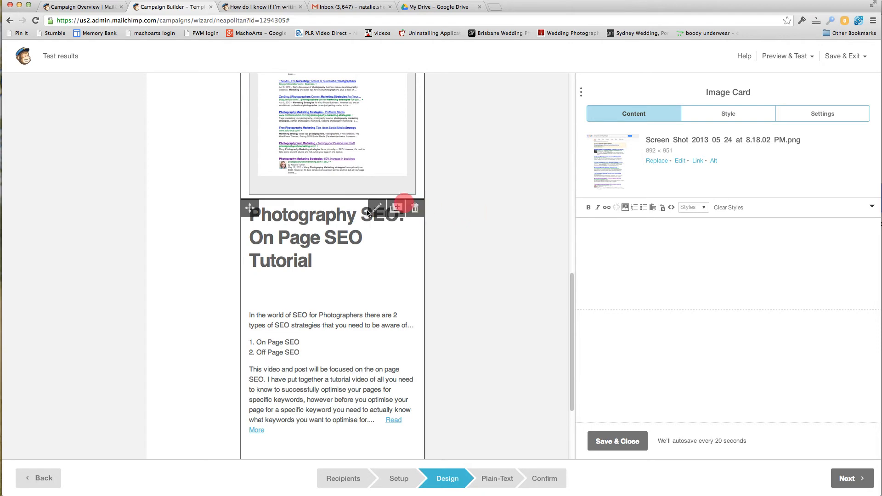
left_click(319, 236)
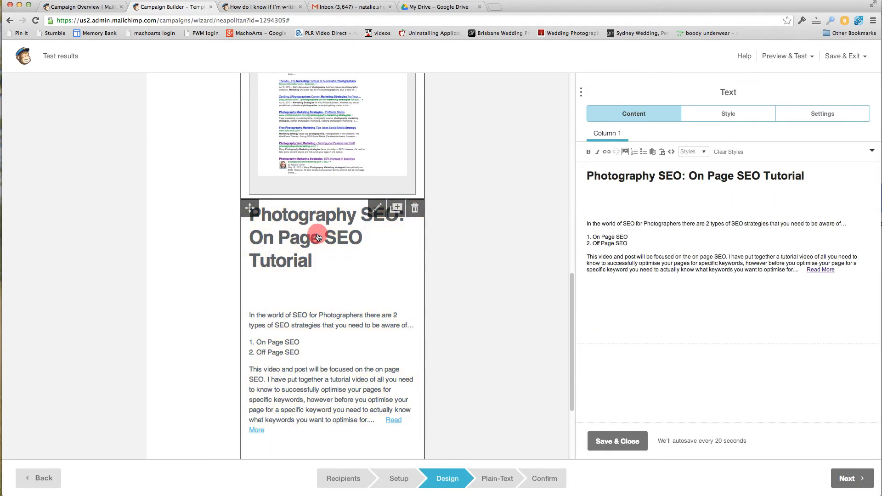
scroll(384, 239, "down", 2)
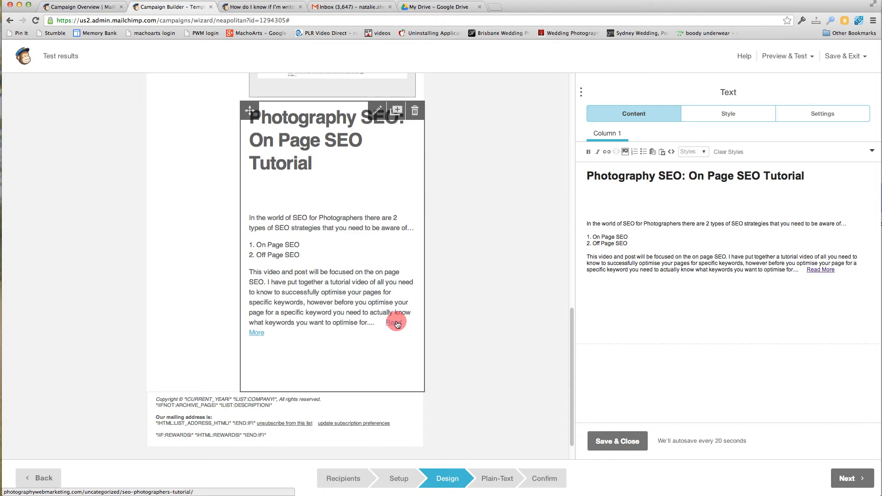
scroll(463, 305, "up", 5)
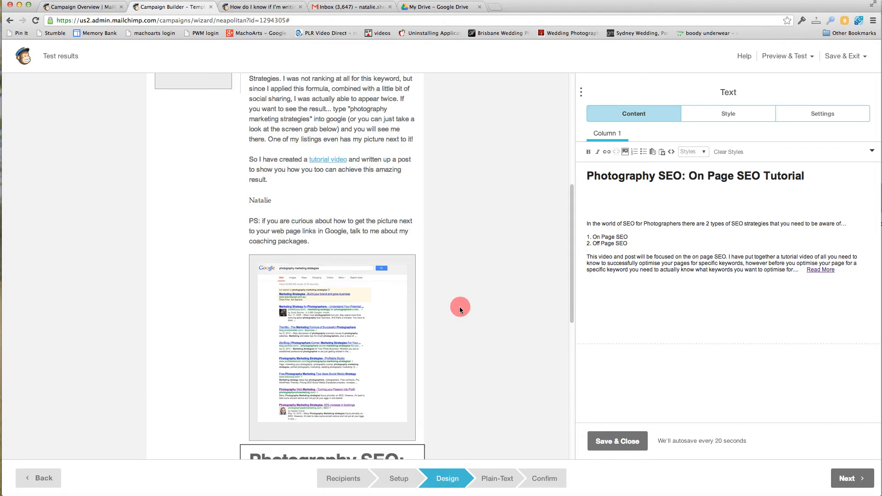
scroll(460, 307, "up", 5)
scroll(455, 307, "down", 10)
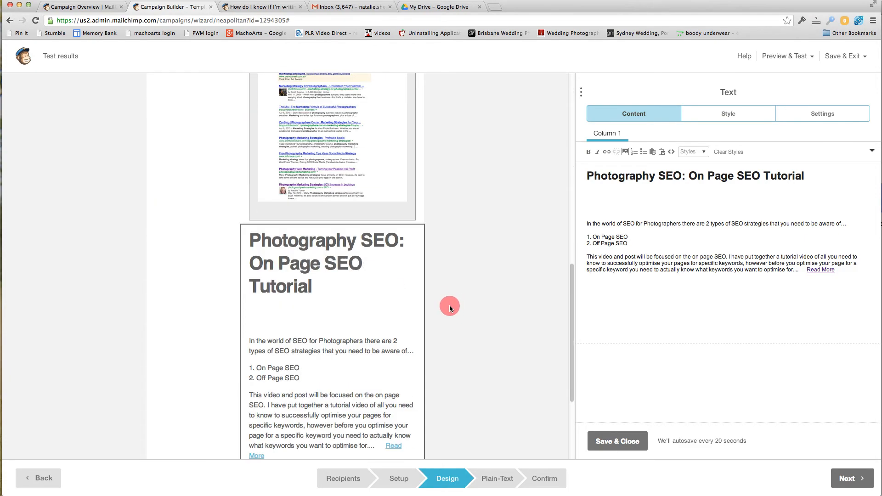
Generate the campaign's plain-text version by copying the text from the HTML email, and proceed to the confirmation stage.
scroll(449, 306, "down", 3)
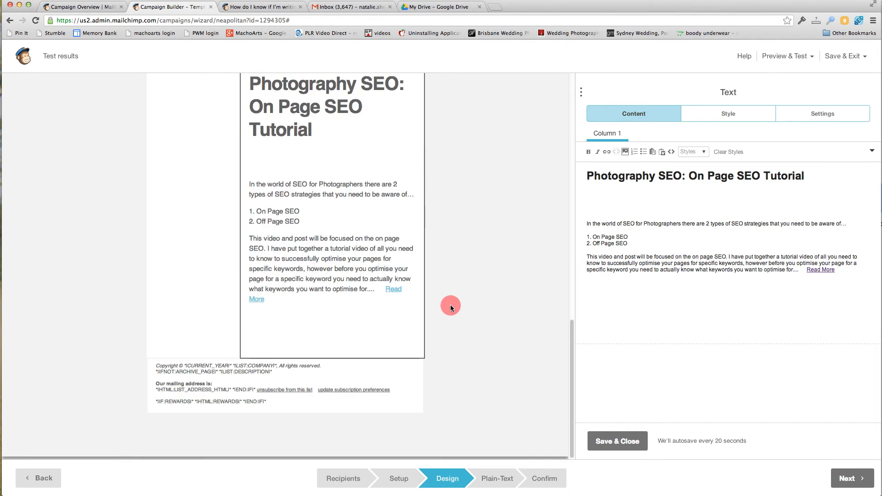
scroll(450, 306, "up", 10)
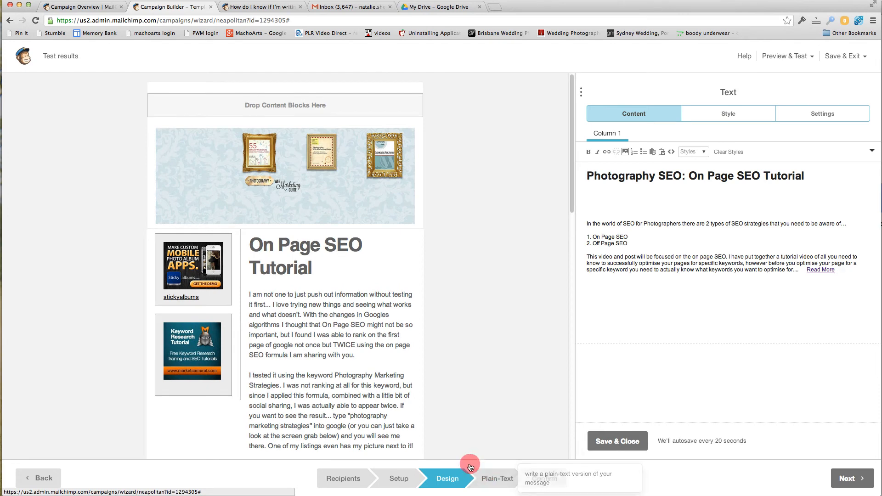
left_click(495, 481)
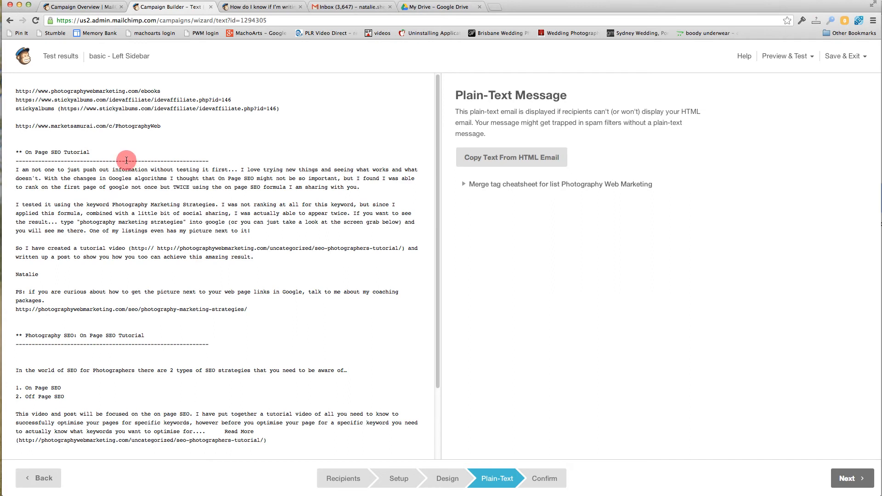
left_click(488, 159)
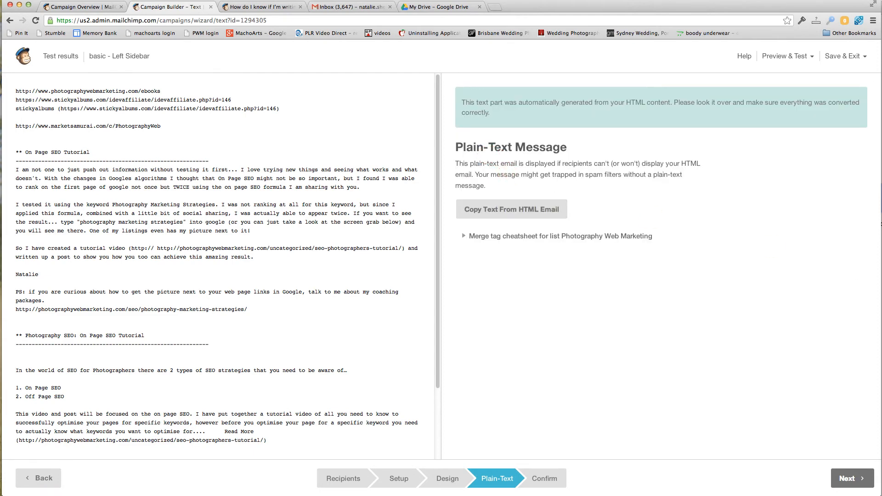
left_click(849, 479)
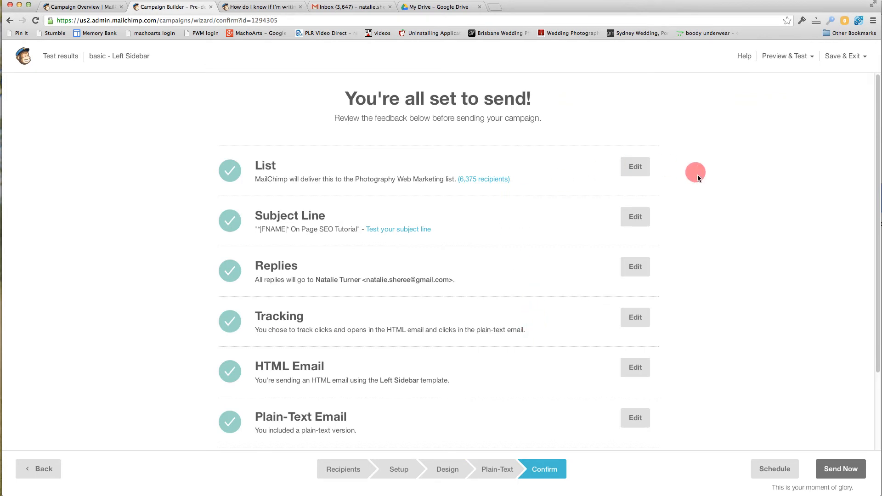
Open the Send a Test form for the campaign, check the recipient e-mail field, and close the form.
left_click(782, 58)
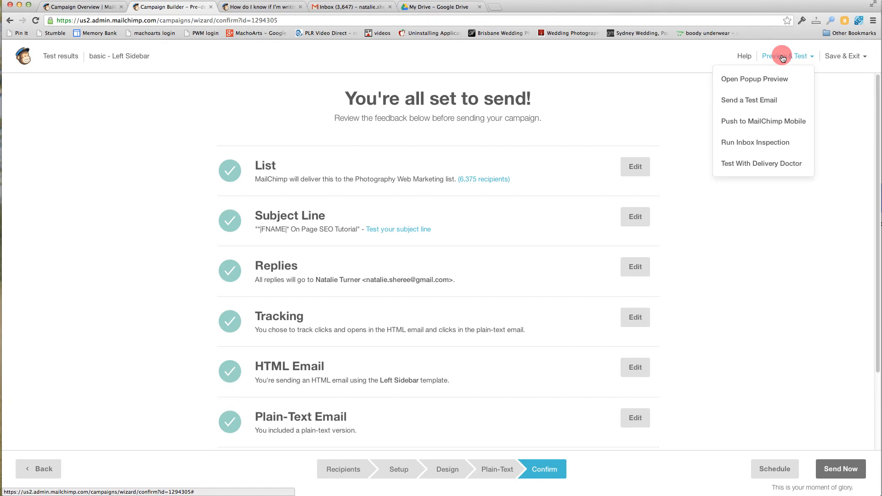
left_click(759, 104)
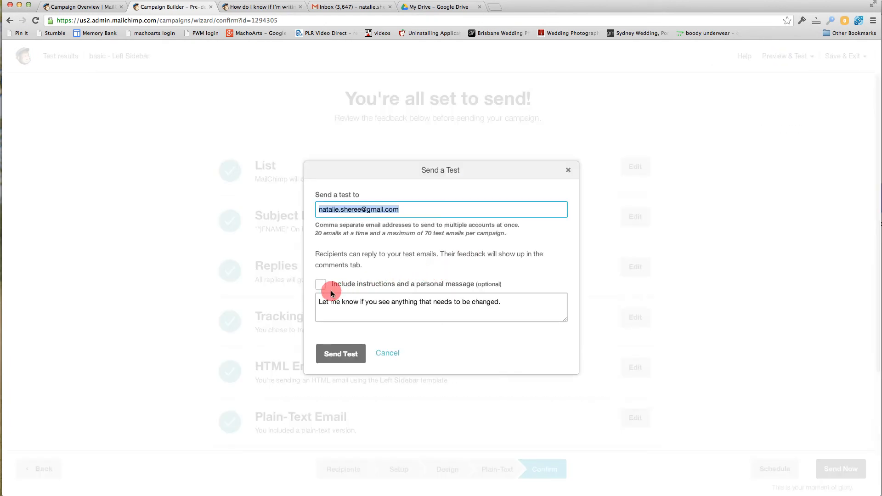
left_click(330, 209)
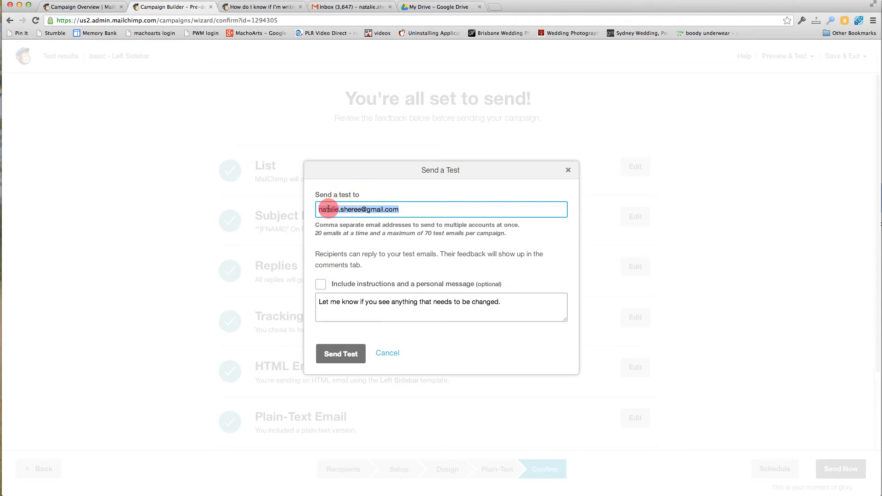
left_click_drag(413, 209, 309, 199)
key("Return")
left_click(569, 172)
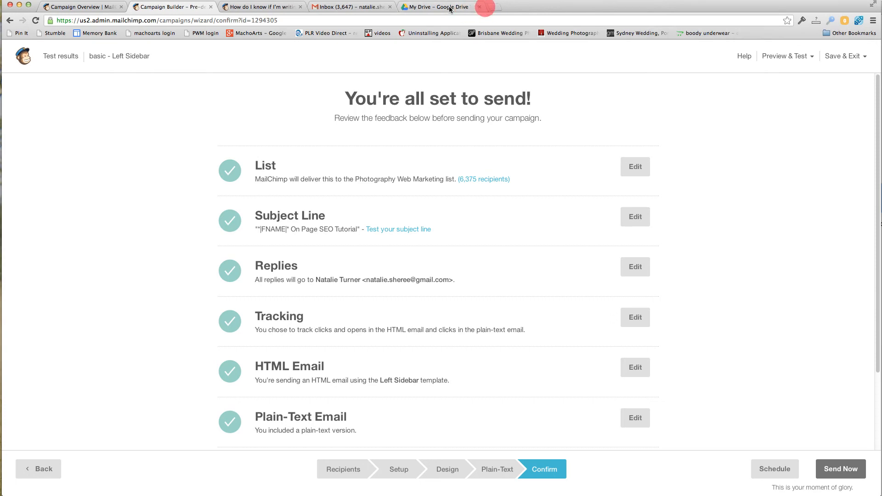
Switch to the Gmail inbox, refresh it, and search the mail for "mailchimp test".
left_click(343, 7)
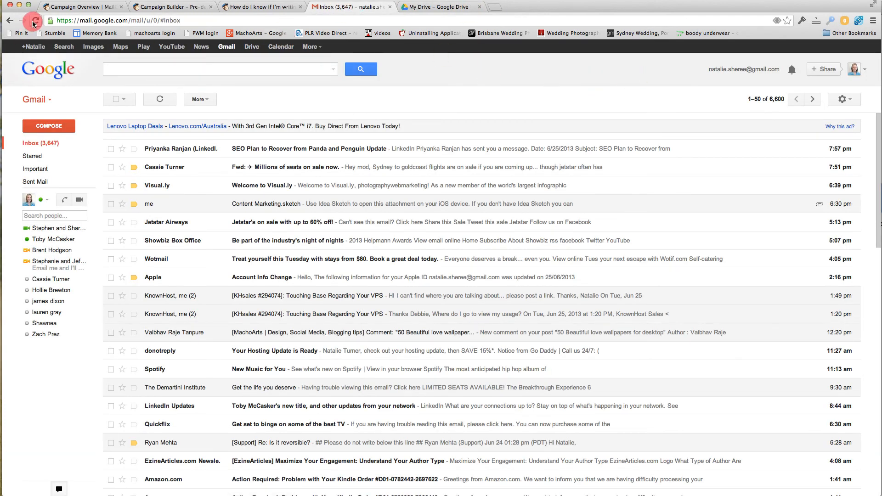
left_click(160, 104)
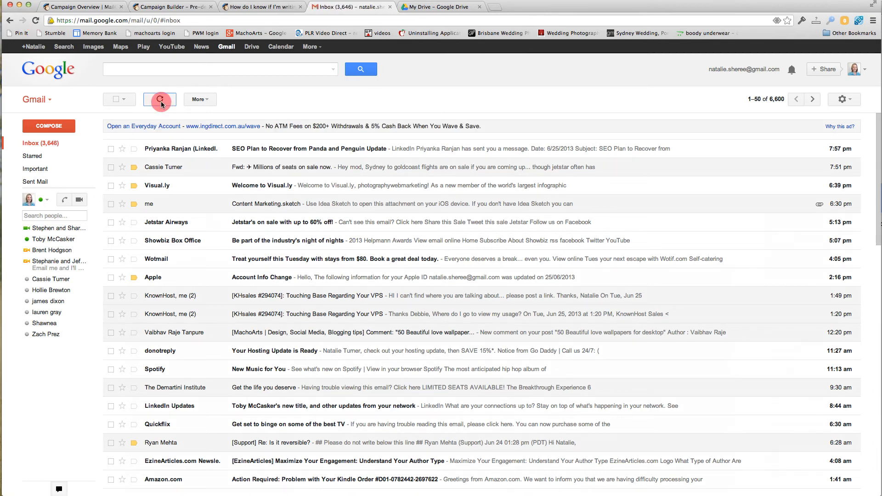
left_click(161, 104)
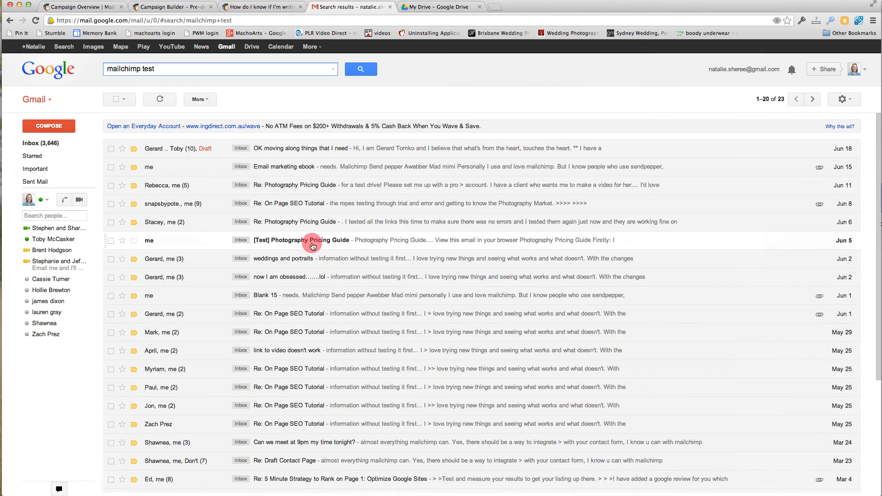
Open the "[Test] Photography Pricing Guide" email and display its images.
left_click(312, 244)
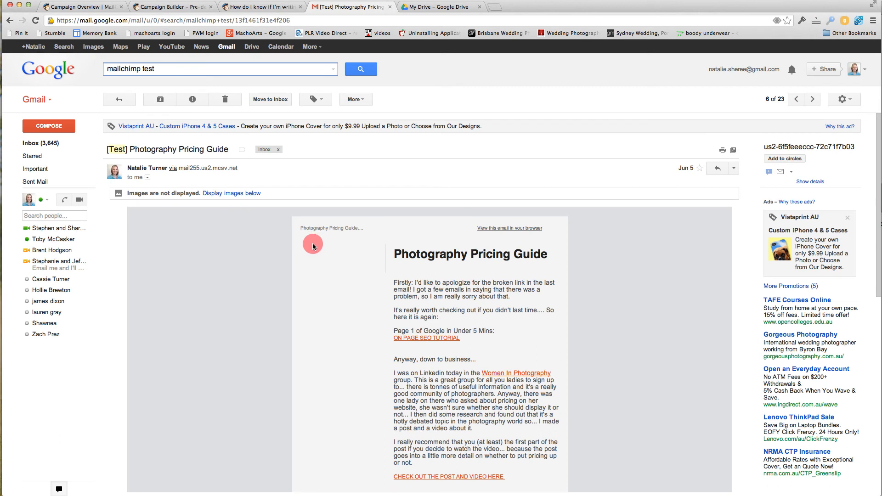
left_click(248, 194)
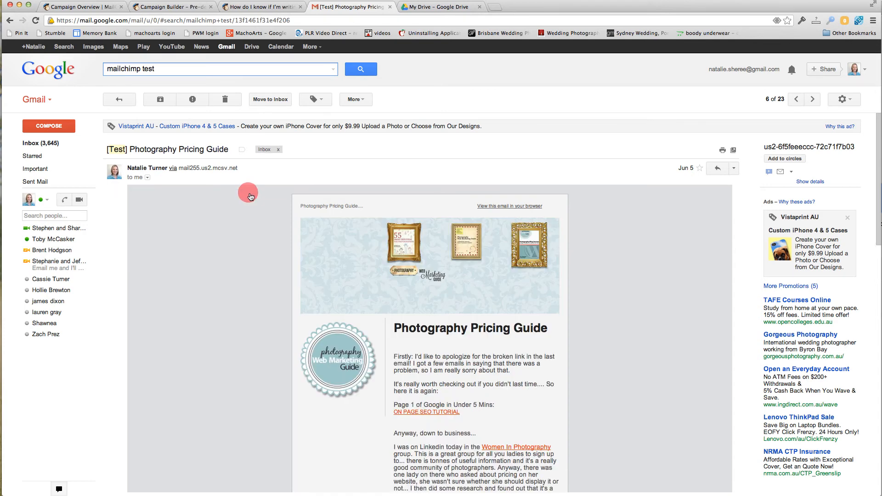
scroll(257, 217, "down", 2)
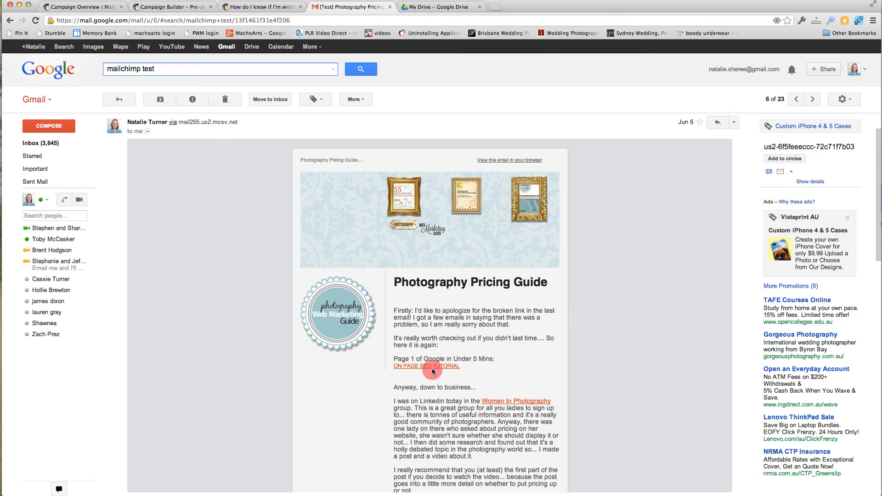
Test the email's round Photography Web Marketing Guide logo link and the "ON PAGE SEO TUTORIAL" link, returning to the email after each.
left_click(345, 328)
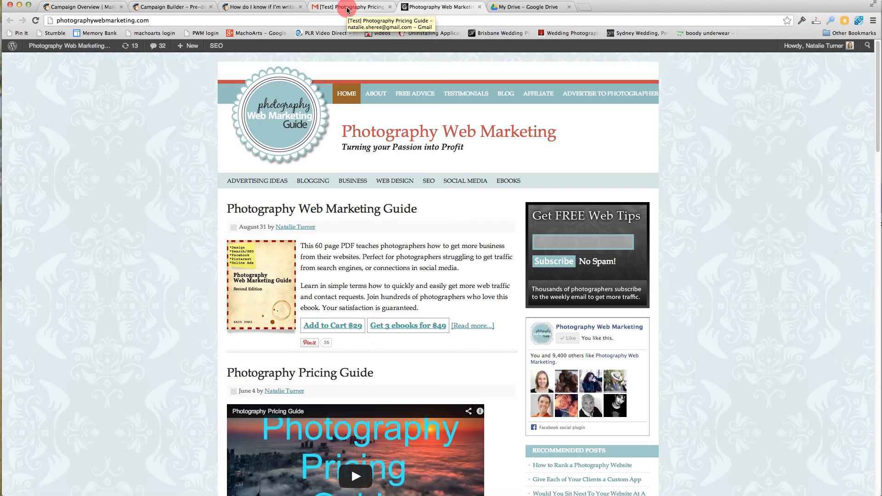
left_click(347, 9)
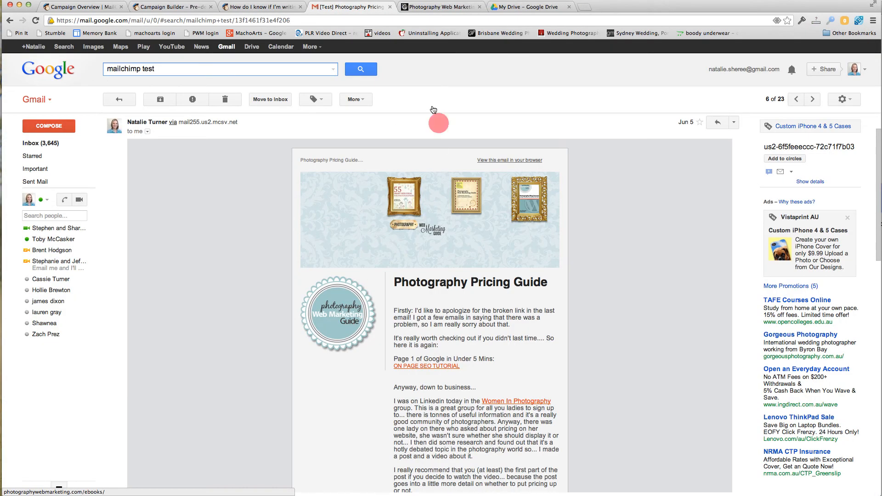
left_click(432, 11)
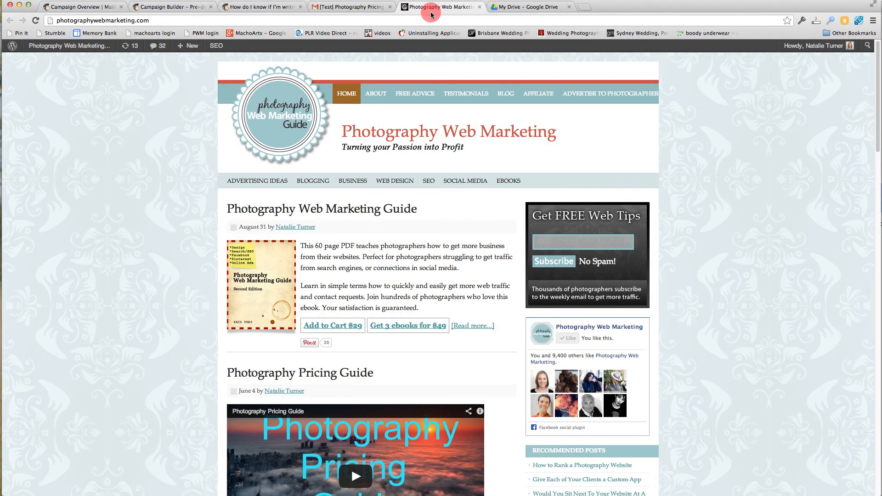
left_click(368, 9)
left_click(422, 366)
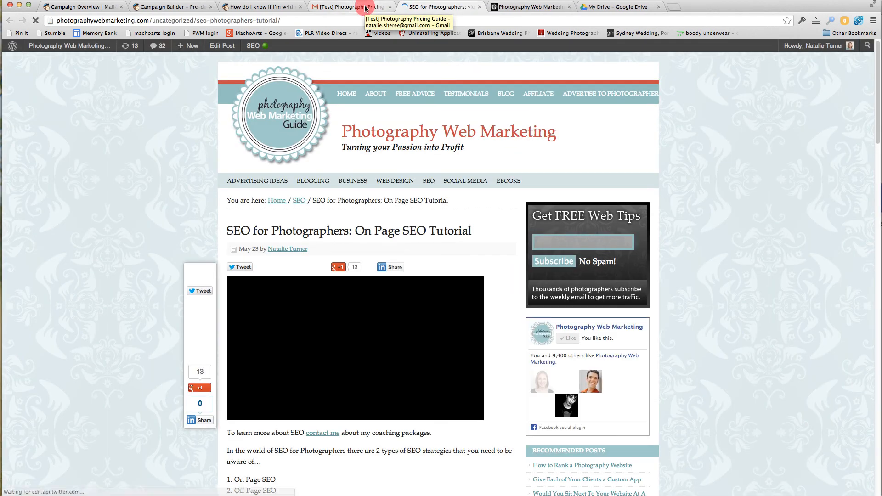
left_click(365, 10)
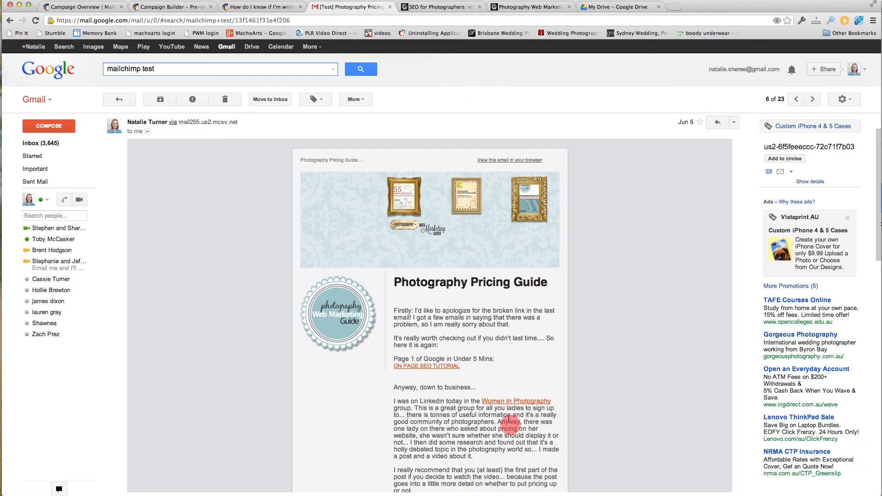
Test the "Women In Photography" and "CHECK OUT THE POST AND VIDEO HERE" links, and return to the email to review its content.
left_click(517, 405)
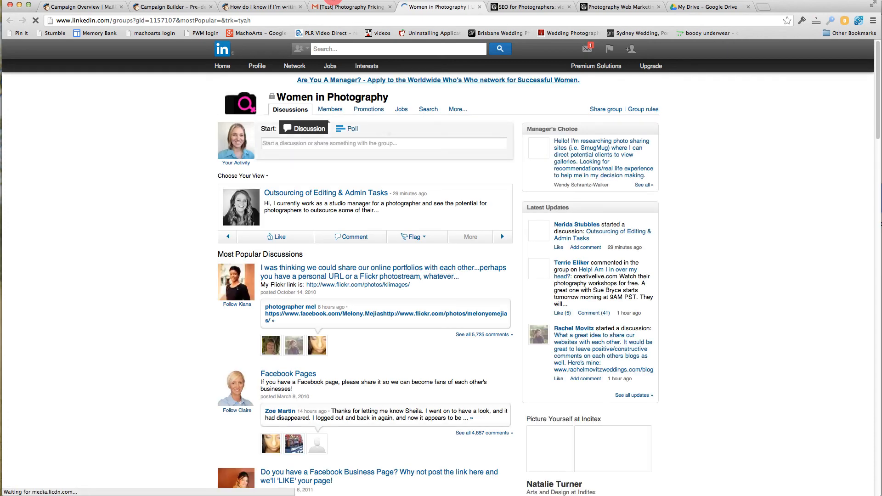
left_click(335, 8)
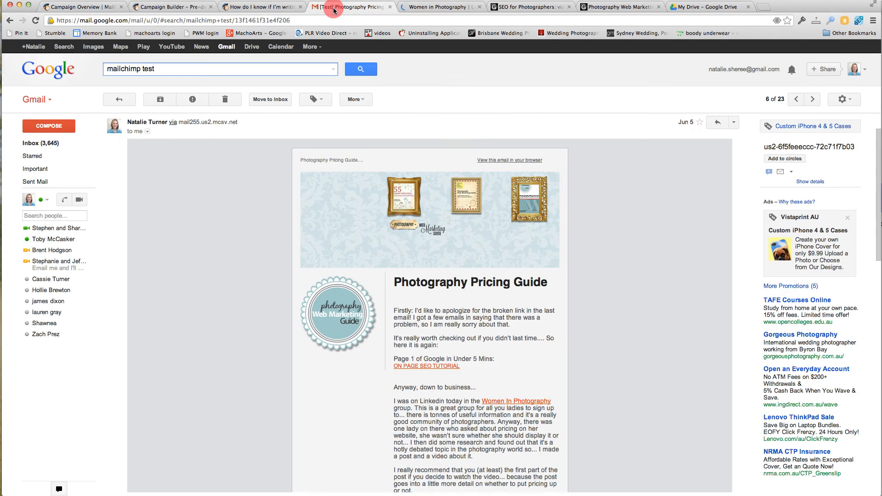
scroll(480, 331, "down", 5)
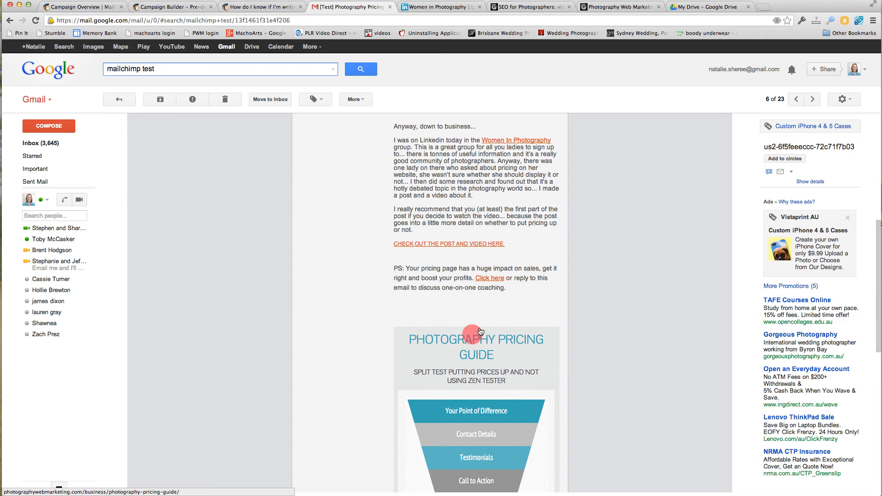
left_click(459, 244)
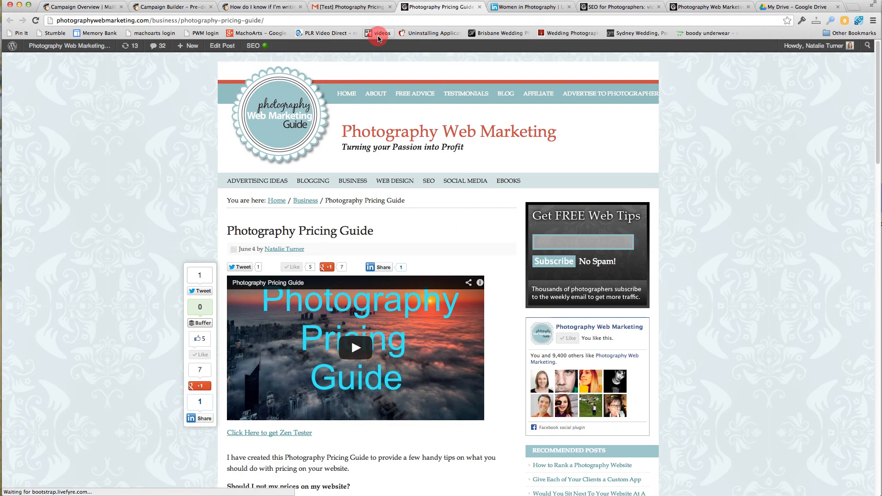
left_click(353, 7)
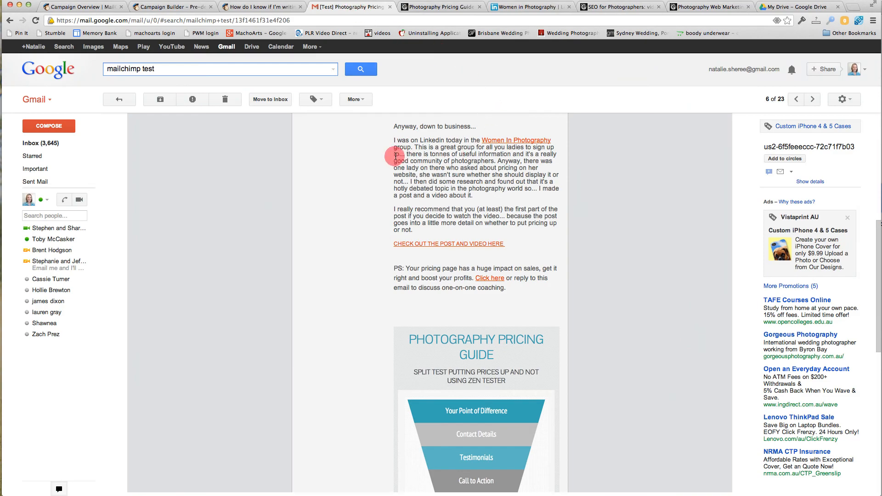
scroll(448, 168, "up", 7)
scroll(345, 170, "down", 15)
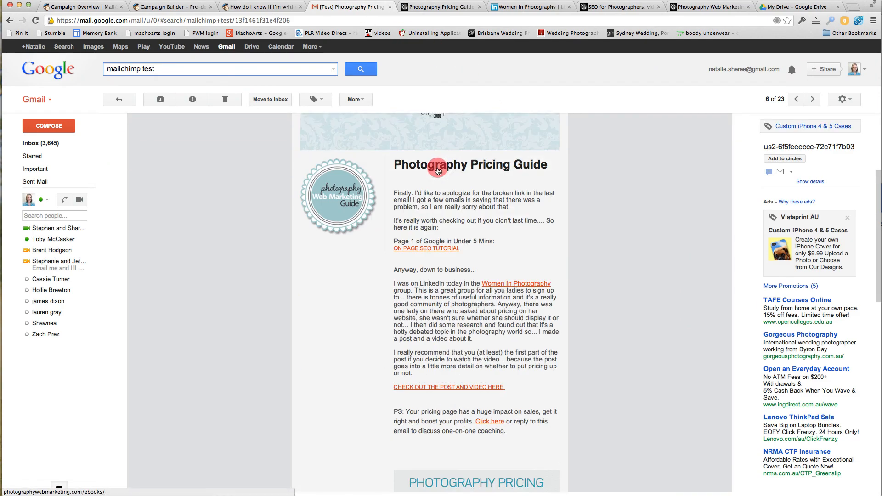
scroll(437, 158, "up", 13)
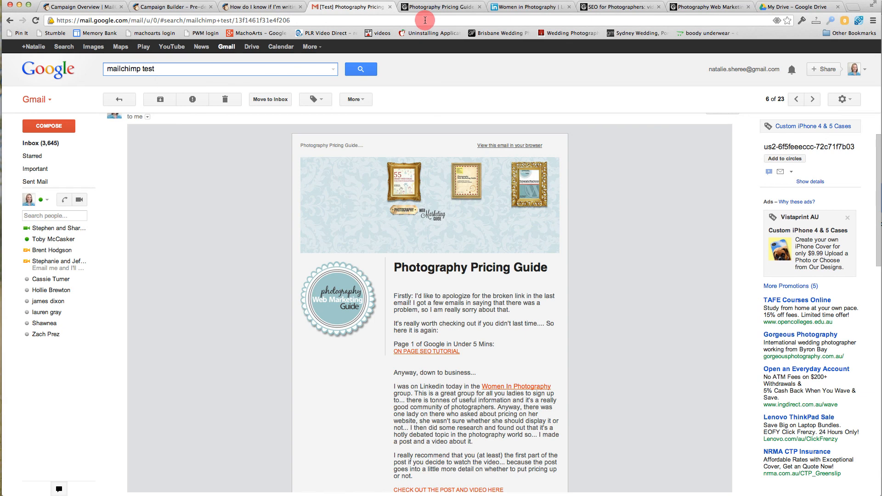
Return to the MailChimp campaign's confirmation page, and save and exit to the Campaigns list.
left_click(269, 10)
left_click(451, 7)
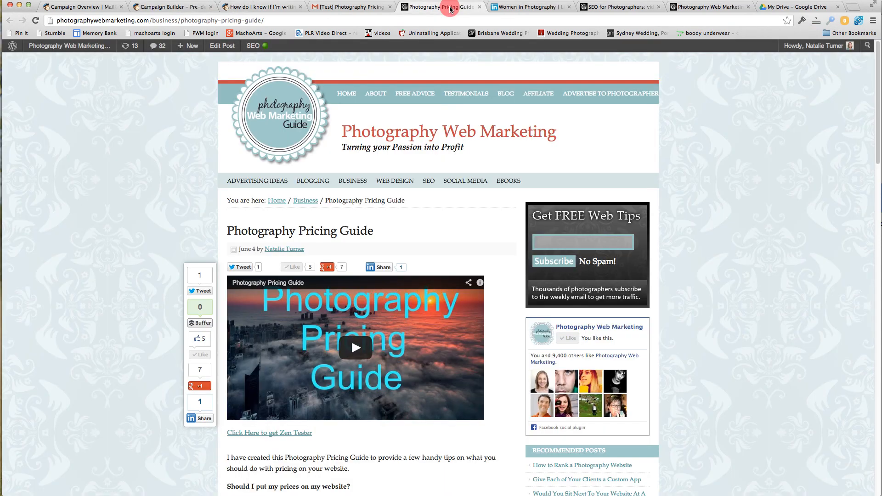
left_click(261, 7)
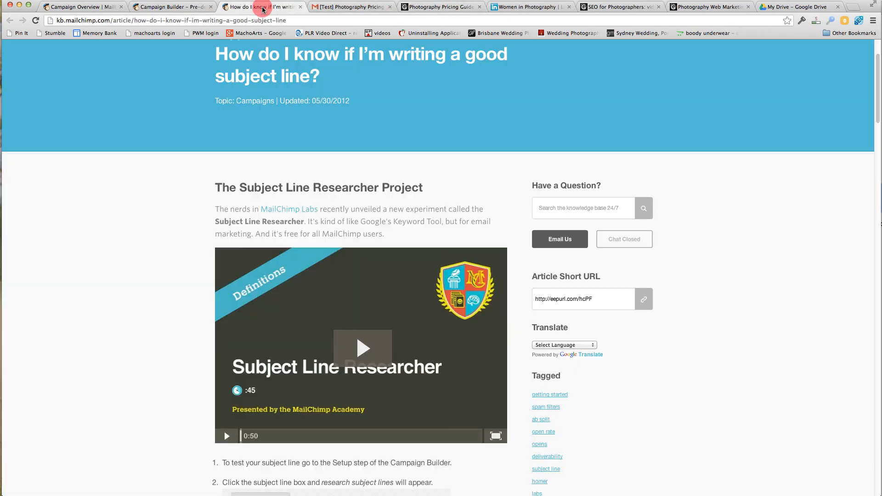
left_click(175, 7)
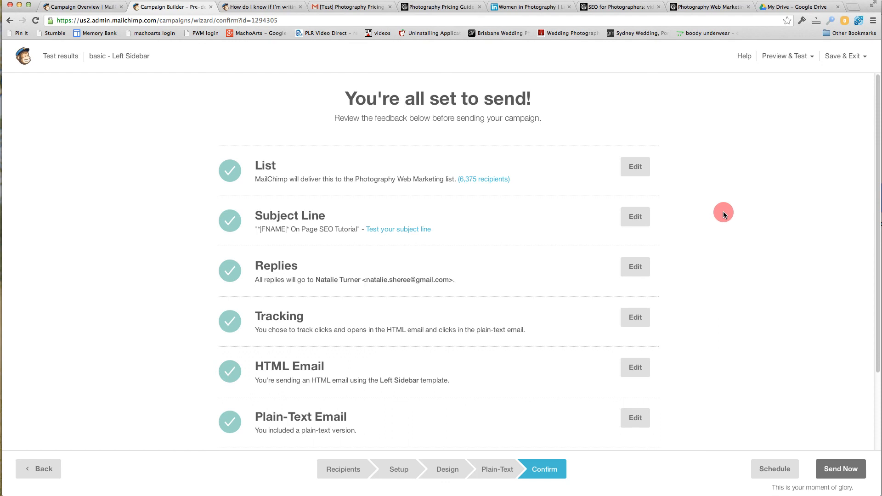
left_click(845, 56)
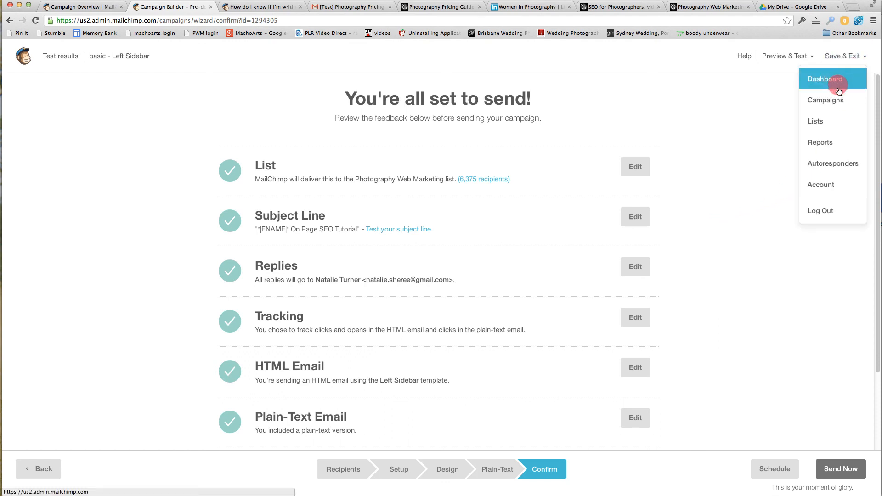
left_click(833, 102)
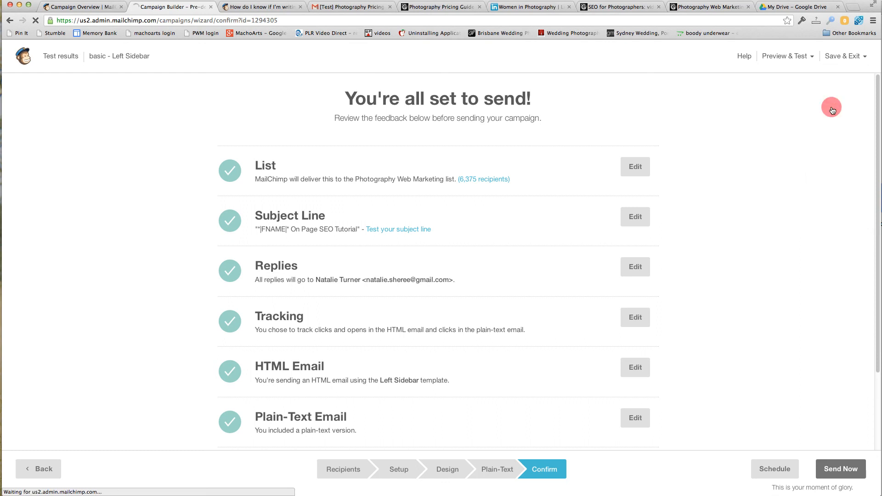